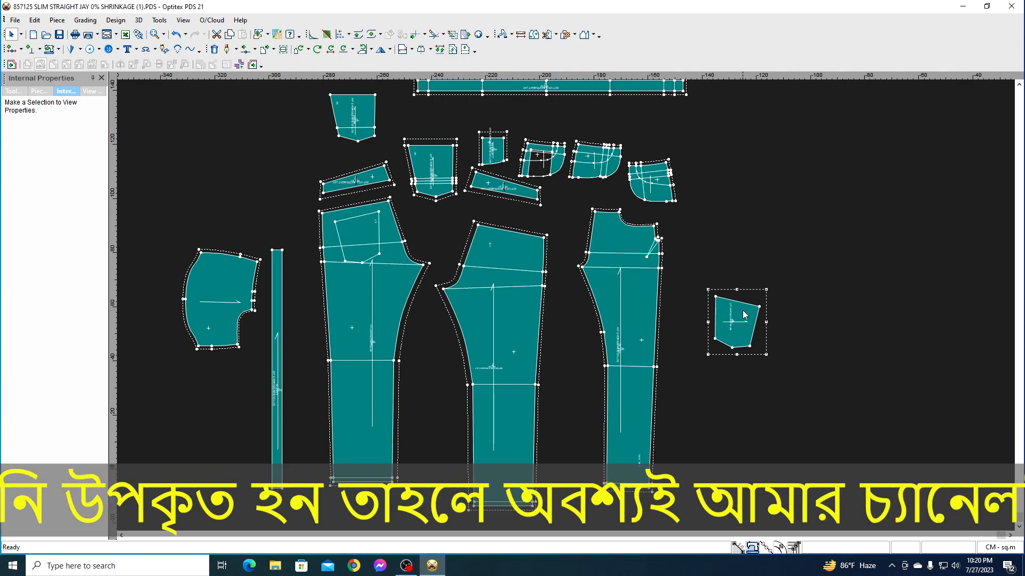
# - Try placing the loose pocket piece on the upper part of the middle back leg panel, and move it off again
pyautogui.moveTo(747, 315); pyautogui.dragTo(521, 261)
pyautogui.scroll(2, 520, 261)
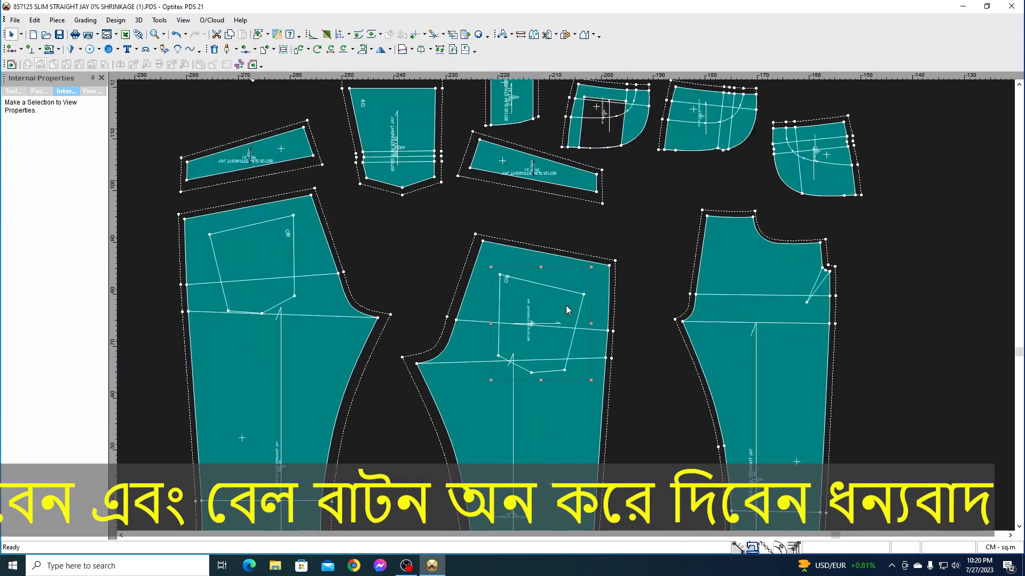
pyautogui.scroll(1, 566, 305)
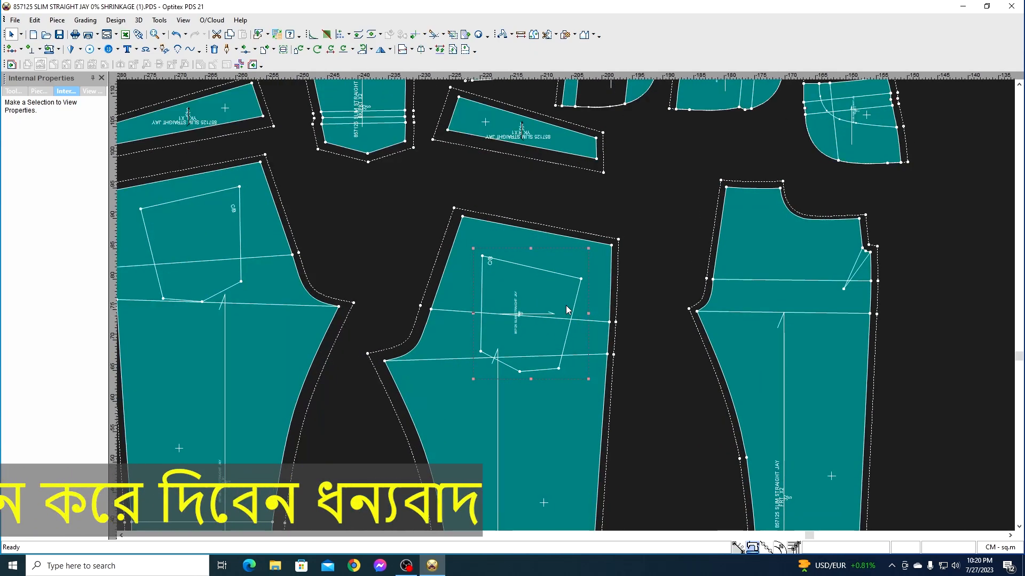
pyautogui.scroll(-2, 566, 305)
pyautogui.moveTo(549, 290); pyautogui.dragTo(870, 319)
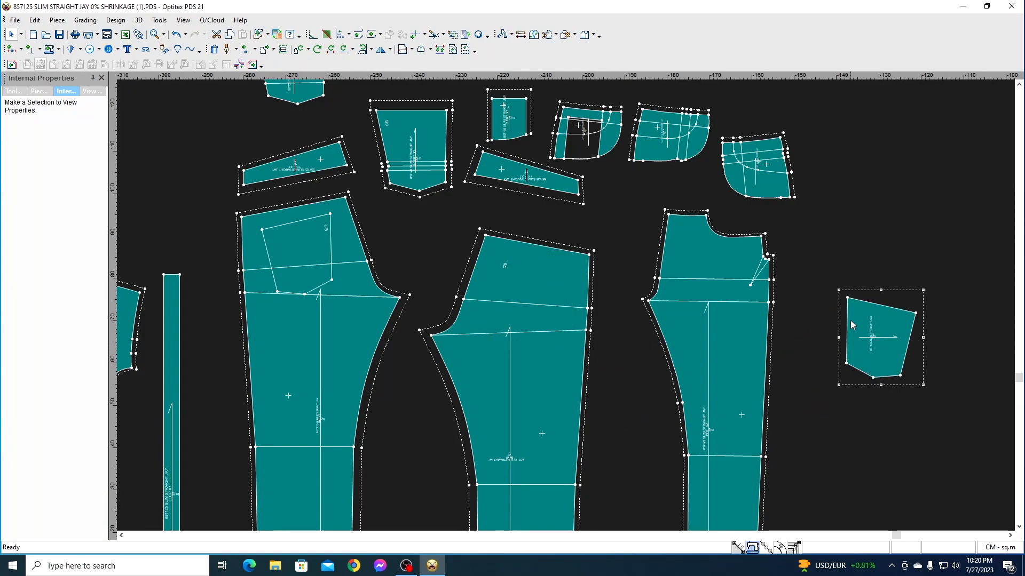
# - Place the pocket piece on the upper part of the middle back leg panel, below the waist edge
pyautogui.moveTo(888, 318); pyautogui.dragTo(543, 281)
pyautogui.scroll(3, 543, 281)
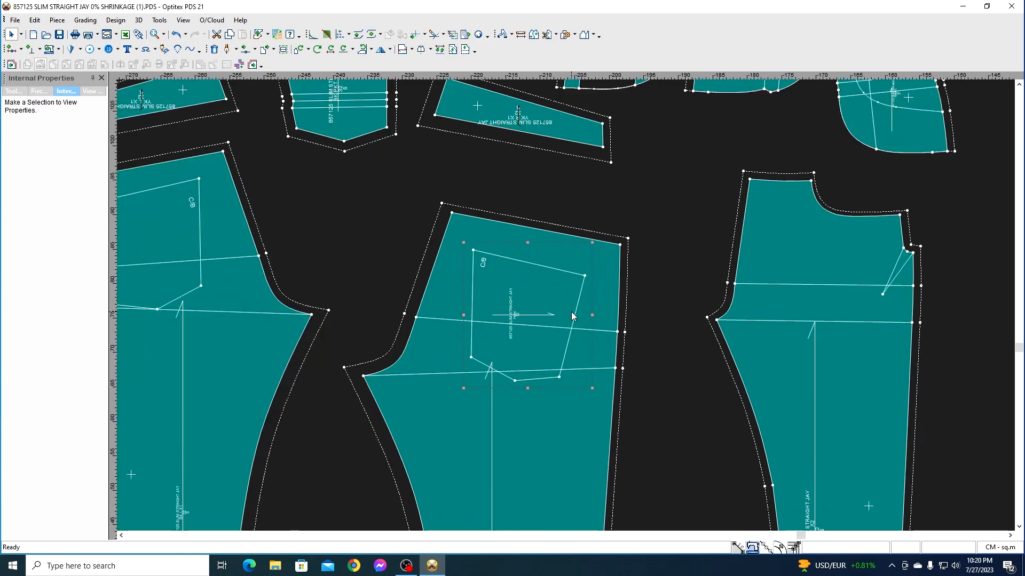
pyautogui.scroll(-3, 577, 306)
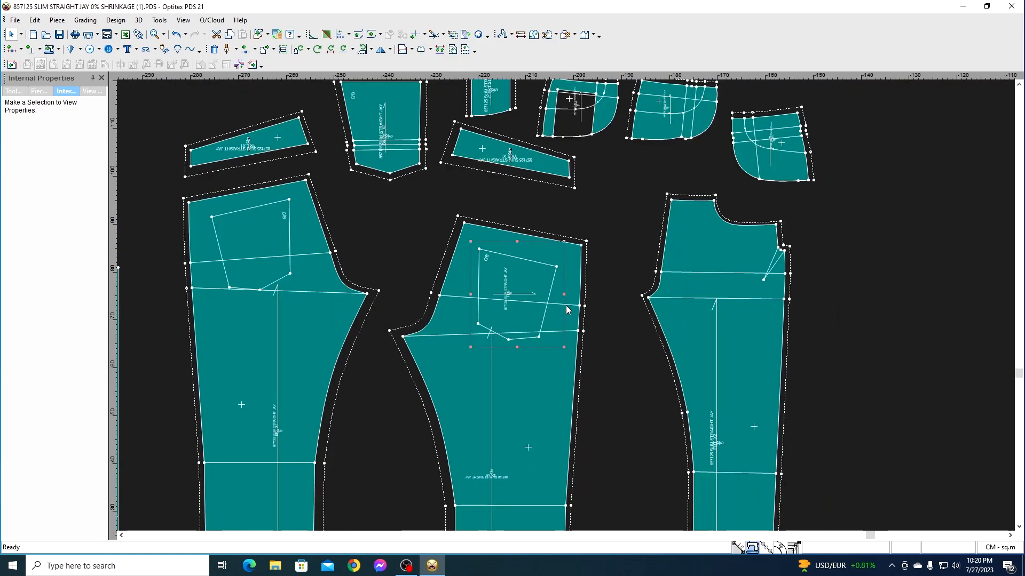
pyautogui.scroll(-2, 568, 312)
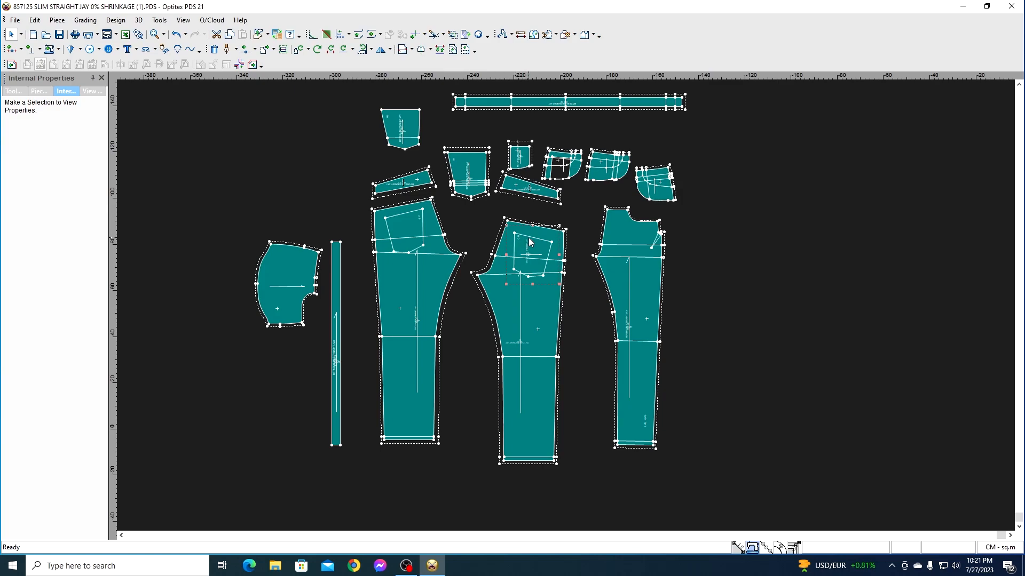
pyautogui.scroll(2, 530, 243)
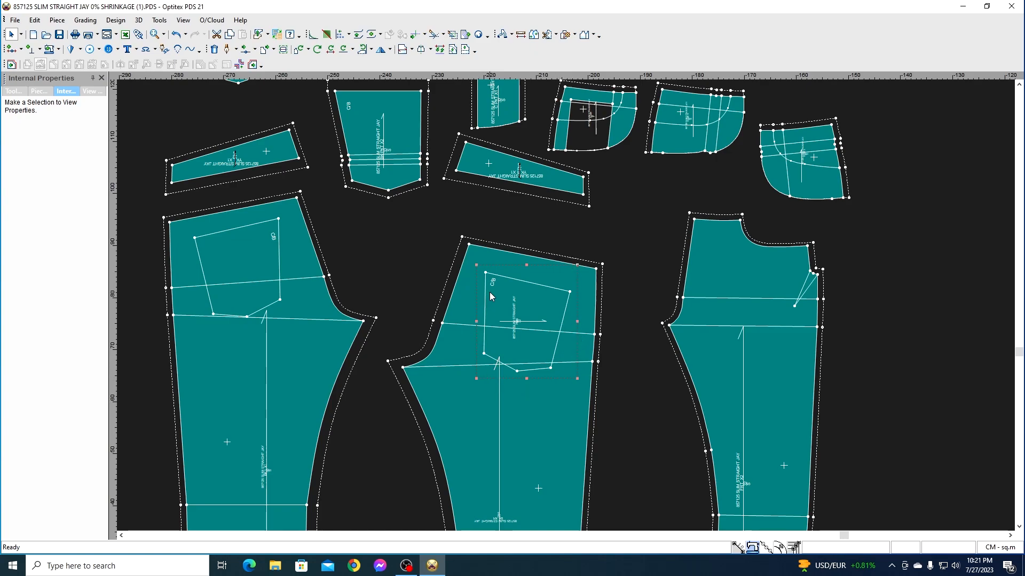
pyautogui.scroll(-2, 557, 327)
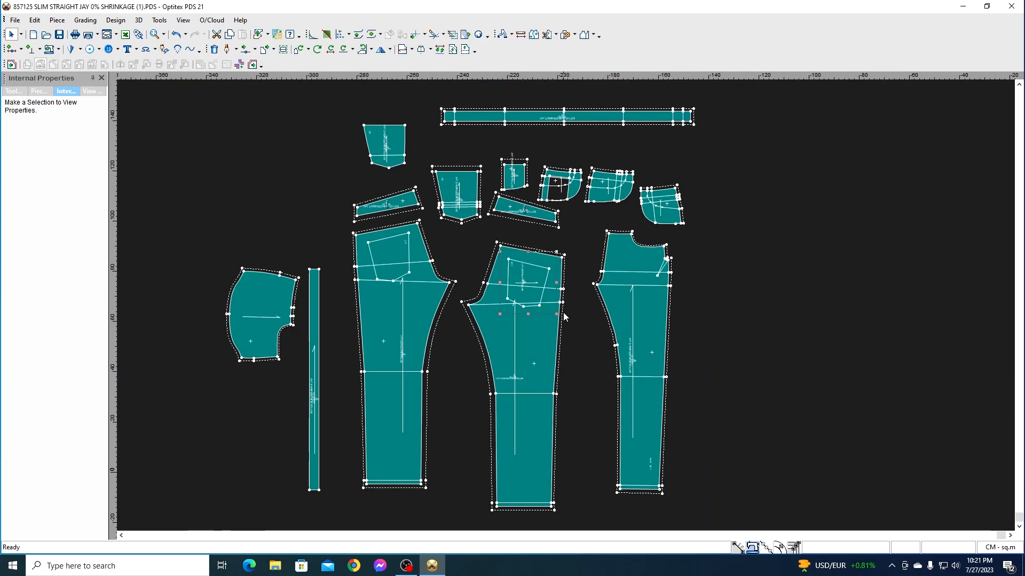
# - Copy the pocket piece into the back leg panel beneath it as a closed internal
pyautogui.moveTo(457, 235); pyautogui.dragTo(589, 529)
pyautogui.click(118, 22)
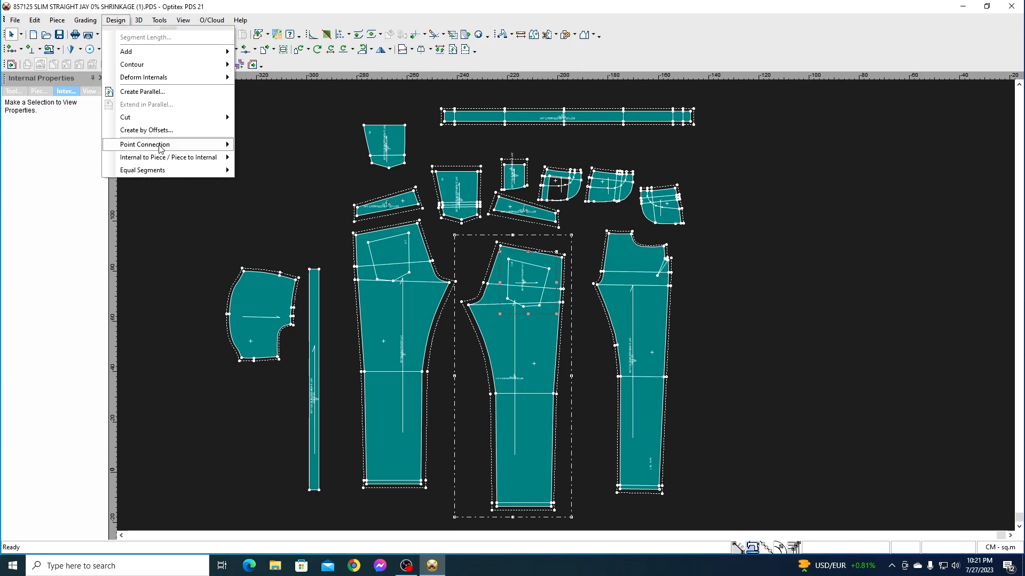
pyautogui.moveTo(149, 161)
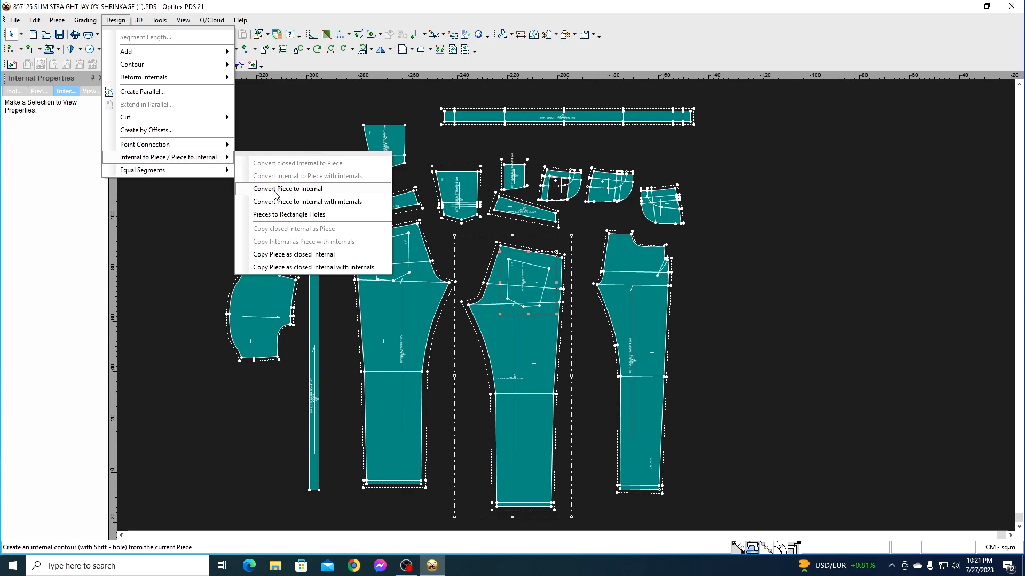
pyautogui.click(289, 257)
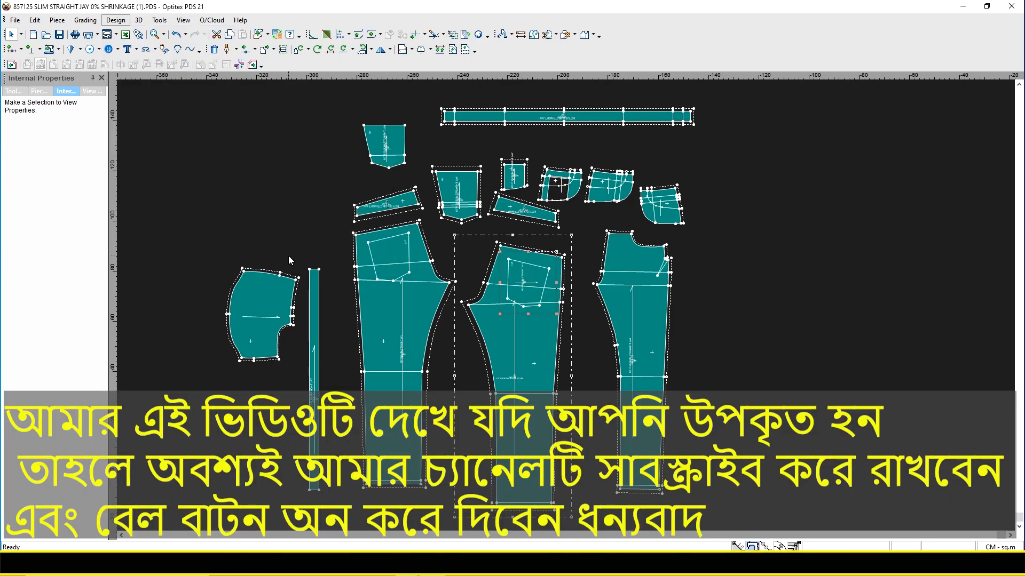
# - Move the back leg panel to the empty area beyond the front panel and separate the pocket piece from it
pyautogui.click(542, 344)
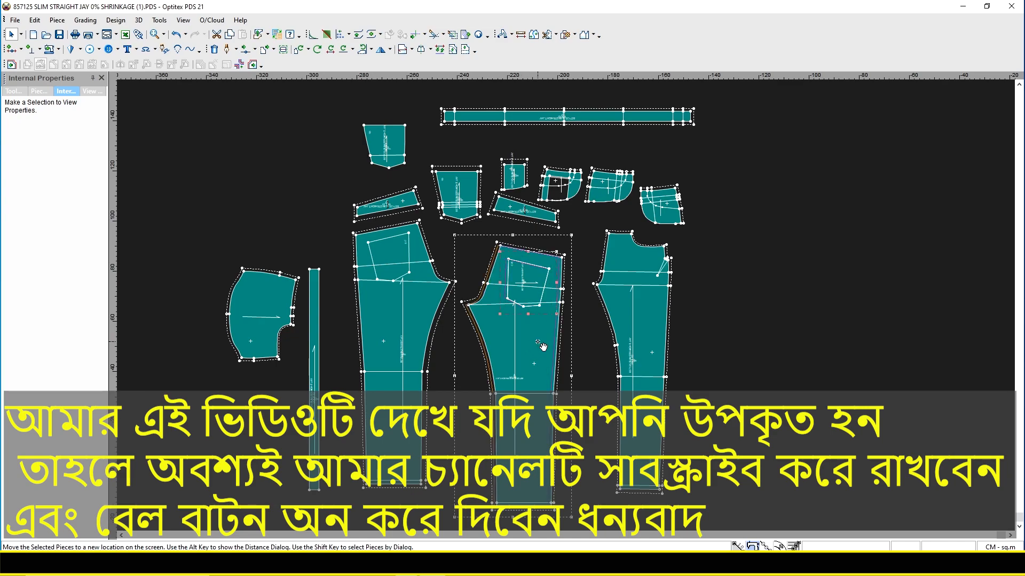
pyautogui.click(855, 339)
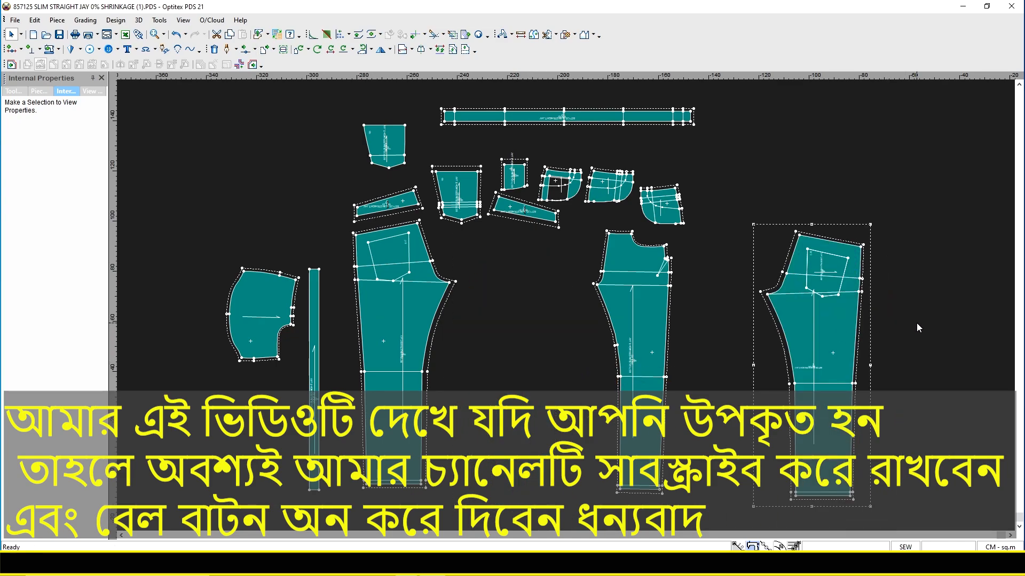
pyautogui.click(826, 270)
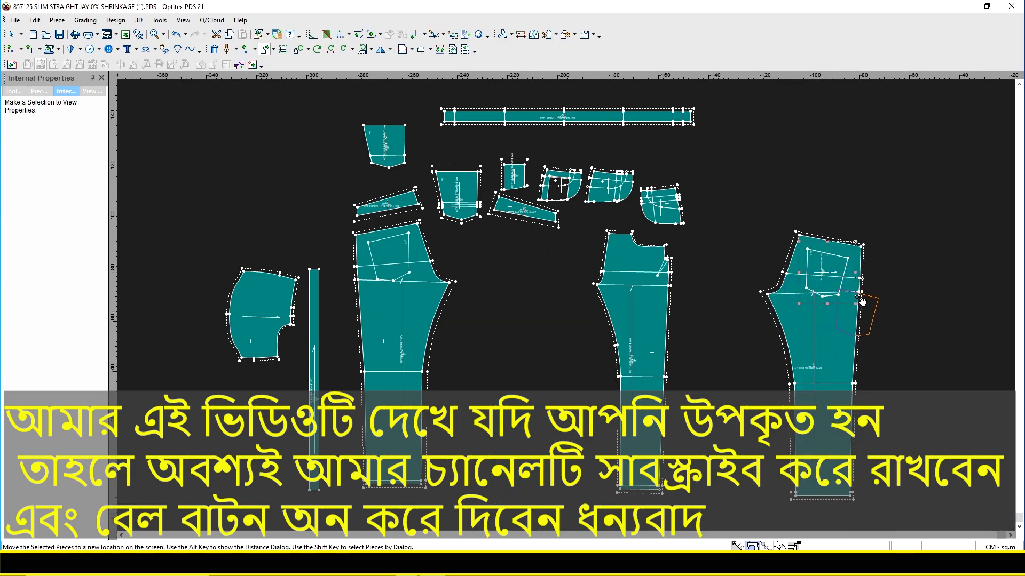
pyautogui.click(913, 284)
pyautogui.click(838, 309)
pyautogui.click(803, 308)
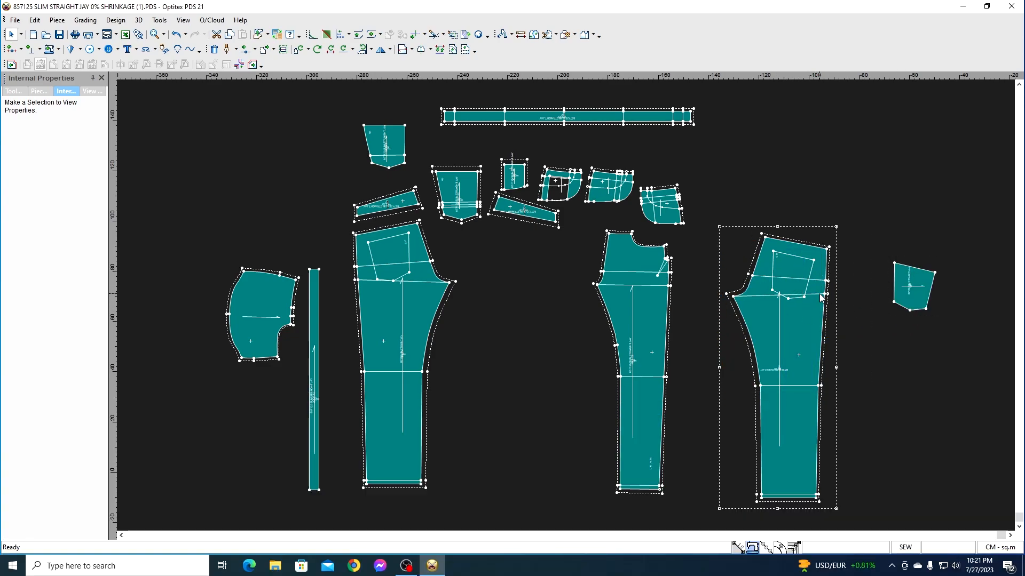
# - Delete the internal pocket contour from the separated back leg panel
pyautogui.scroll(2, 821, 295)
pyautogui.scroll(2, 561, 312)
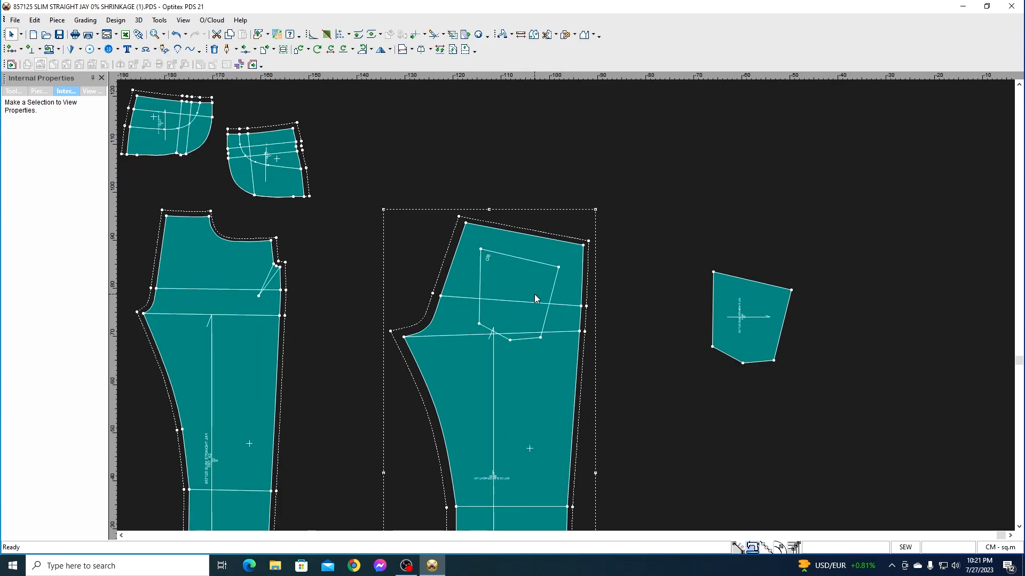
pyautogui.click(214, 49)
pyautogui.click(511, 257)
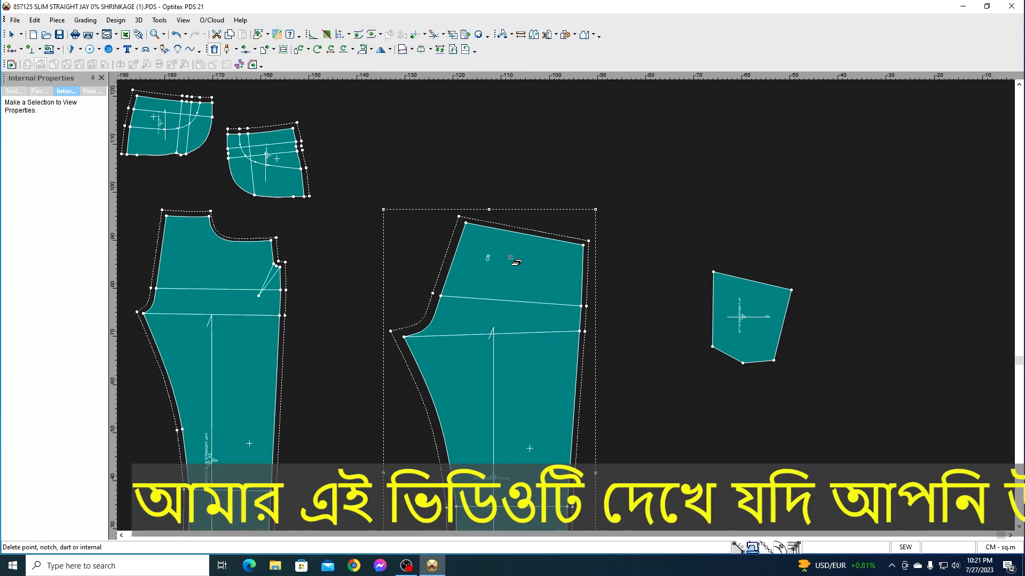
pyautogui.rightClick(671, 198)
pyautogui.click(703, 206)
# - Convert the pocket piece to a rectangle hole with Gap X and Gap Y of 0, keeping Hole and Cut Mode enabled
pyautogui.moveTo(748, 294); pyautogui.dragTo(709, 282)
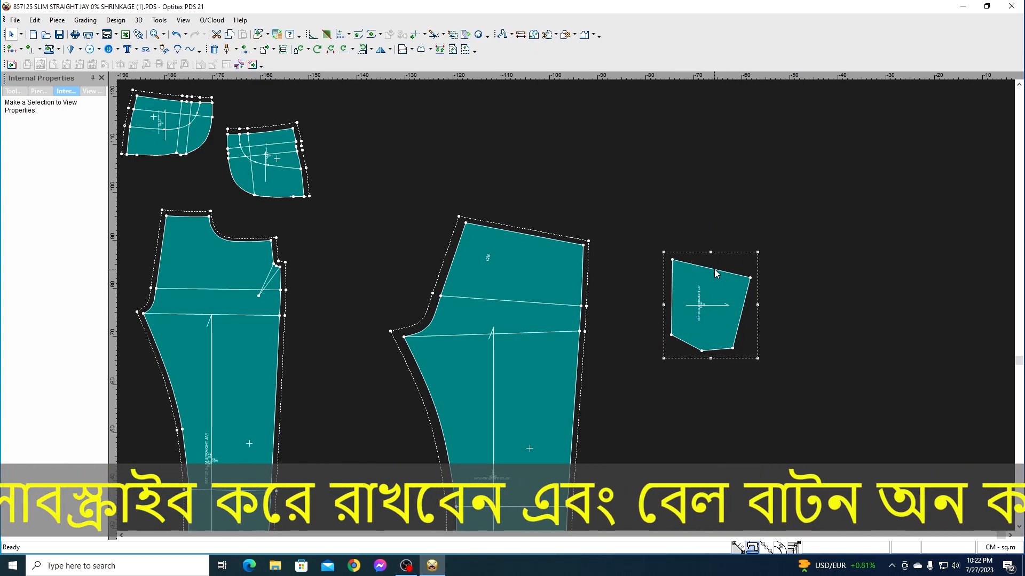
pyautogui.click(116, 20)
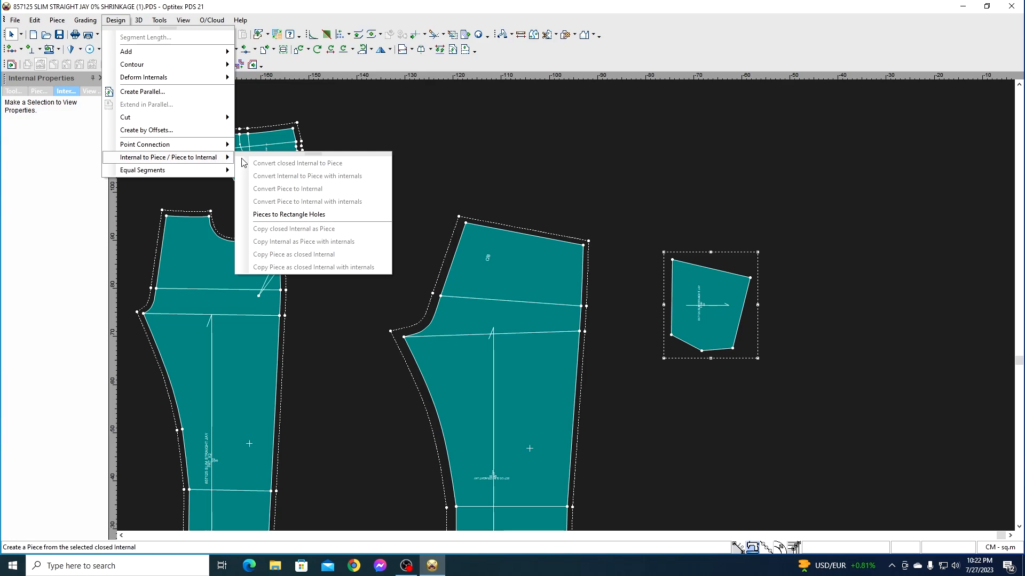
pyautogui.click(261, 214)
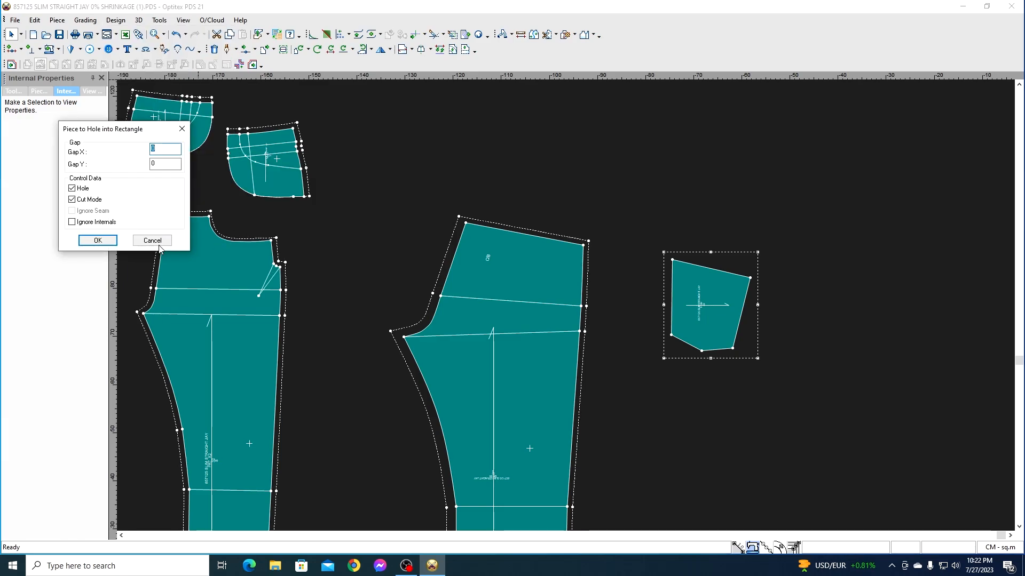
pyautogui.moveTo(97, 134); pyautogui.dragTo(383, 148)
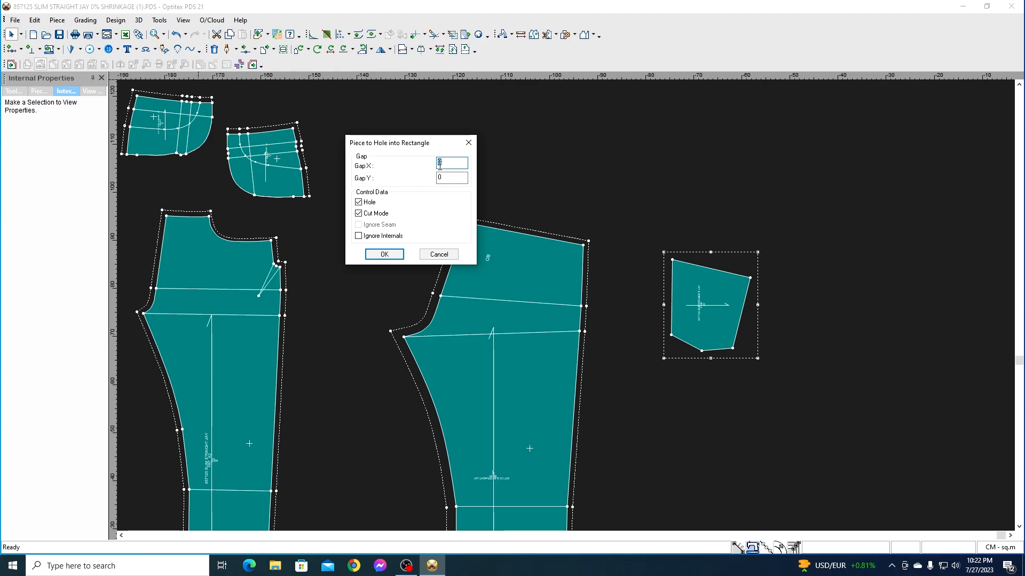
pyautogui.click(384, 255)
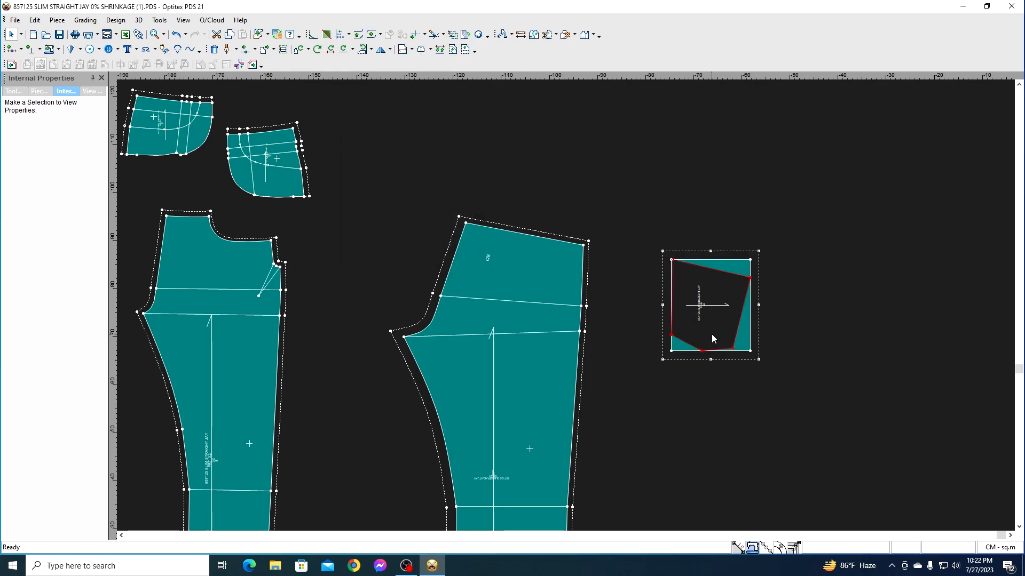
# - Place the rectangular piece with the pocket-shaped hole over the upper part of the separated back leg panel
pyautogui.scroll(3, 566, 306)
pyautogui.press('space')
pyautogui.scroll(-2, 574, 307)
pyautogui.rightClick(567, 306)
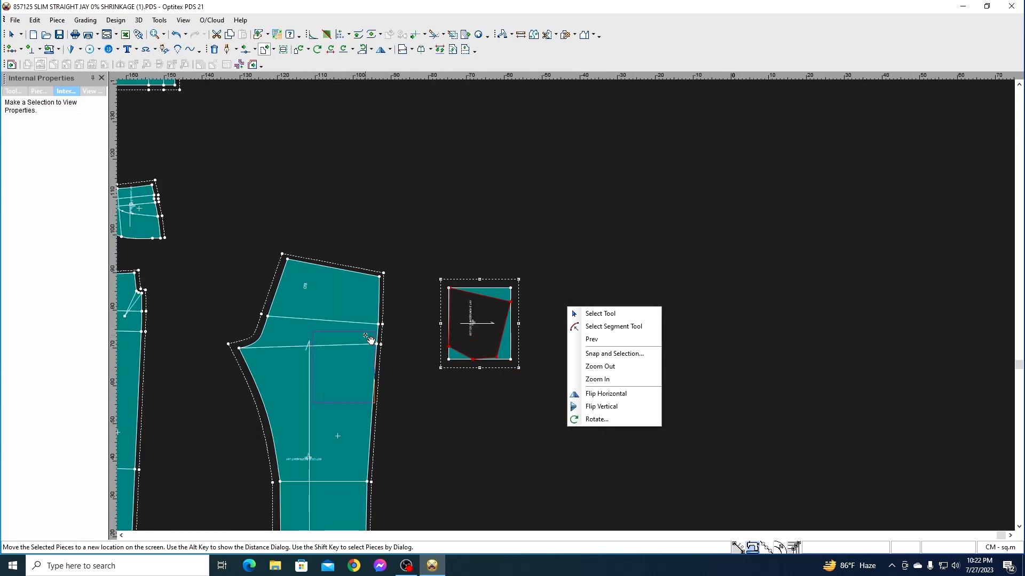
pyautogui.click(349, 291)
pyautogui.scroll(2, 328, 320)
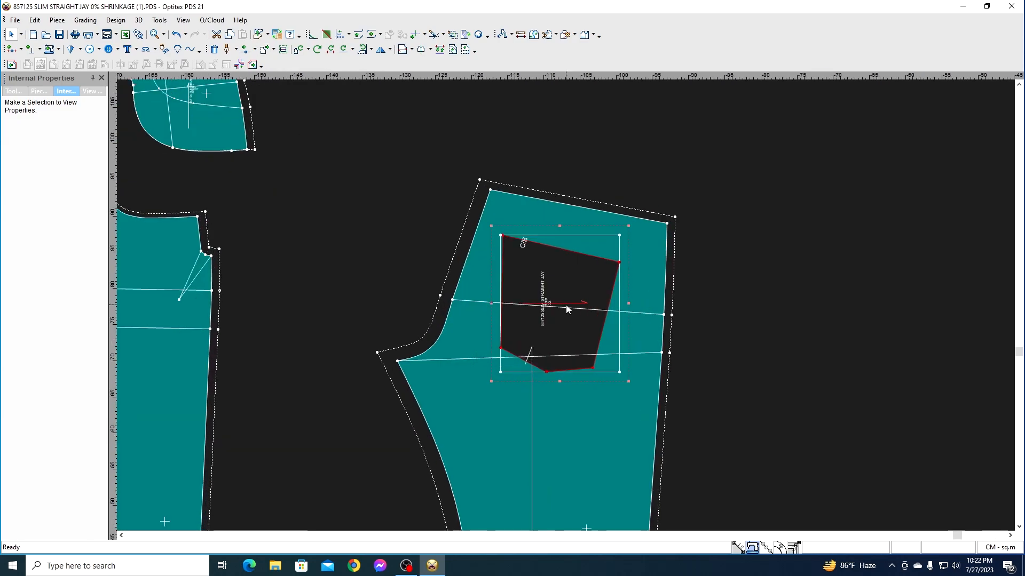
pyautogui.click(546, 266)
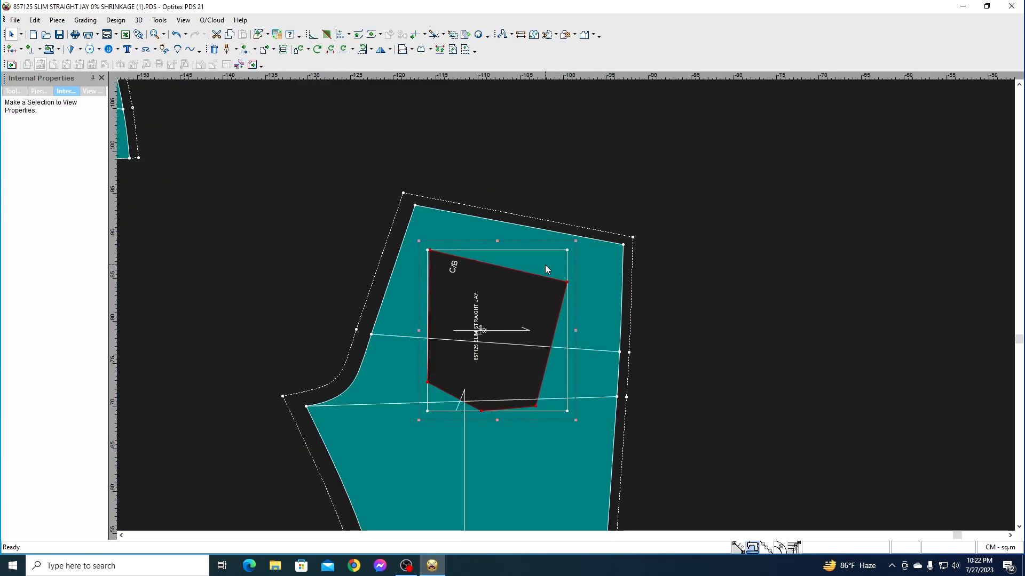
pyautogui.scroll(-3, 537, 340)
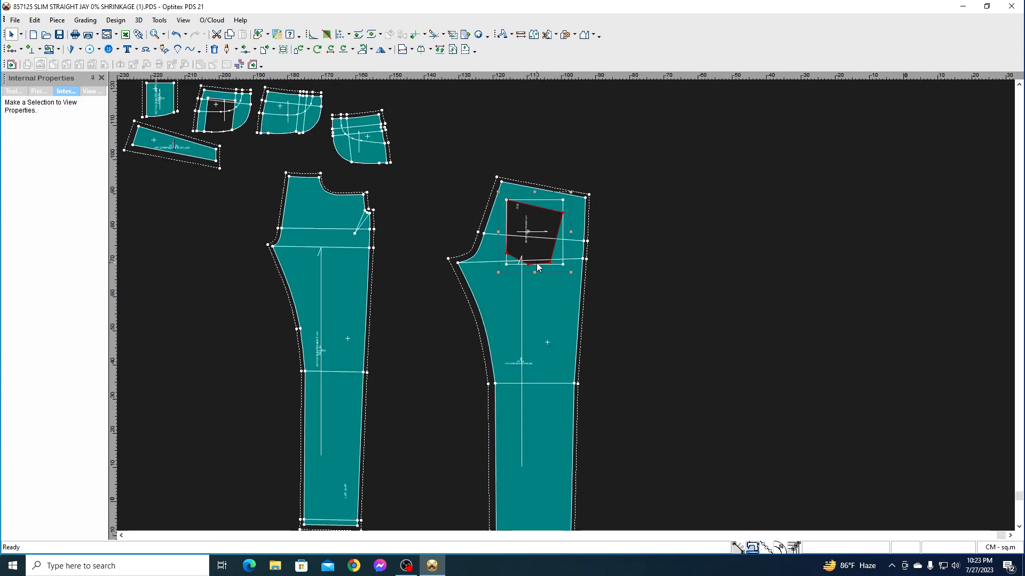
pyautogui.scroll(-2, 565, 305)
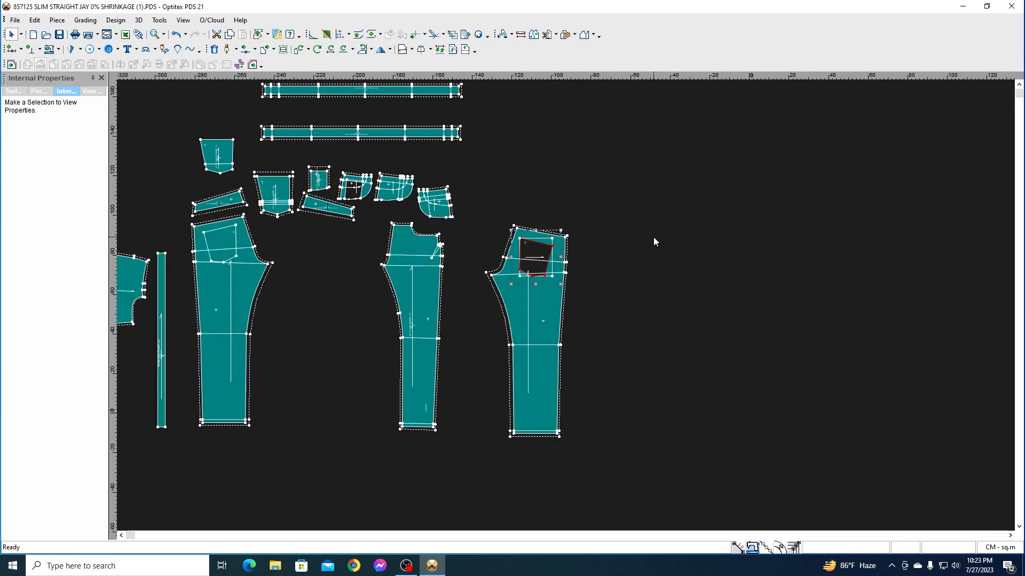
# - Select the back leg panel with the overlaid hole piece and convert the piece to an internal with internals
pyautogui.moveTo(639, 203); pyautogui.dragTo(478, 471)
pyautogui.moveTo(473, 469); pyautogui.dragTo(468, 468)
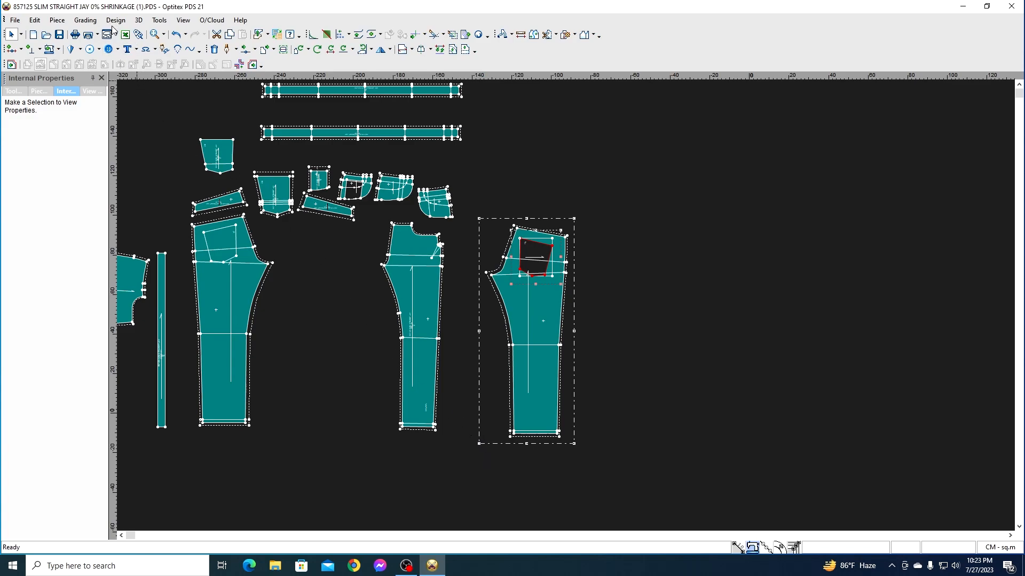
pyautogui.click(113, 21)
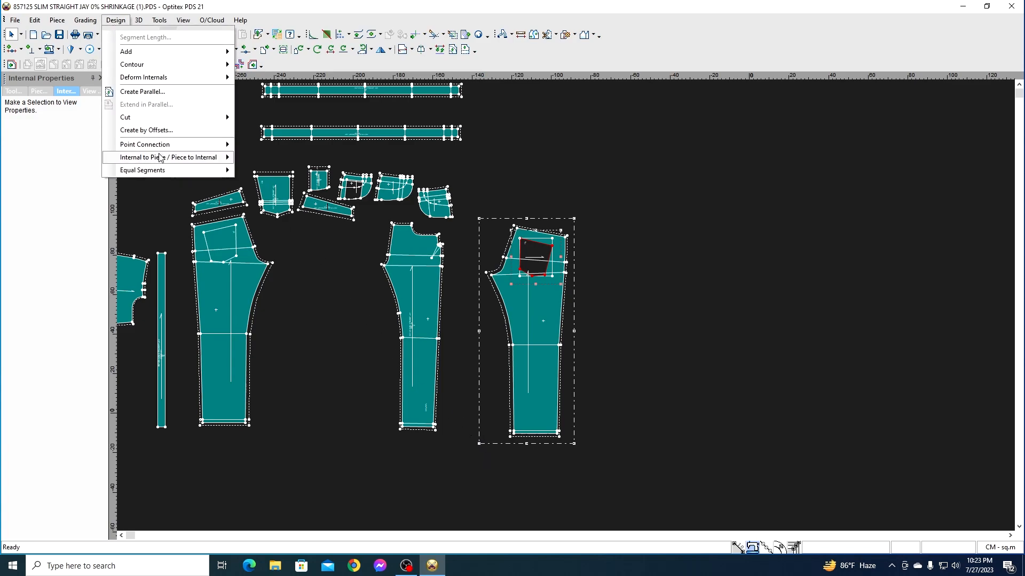
pyautogui.moveTo(159, 159)
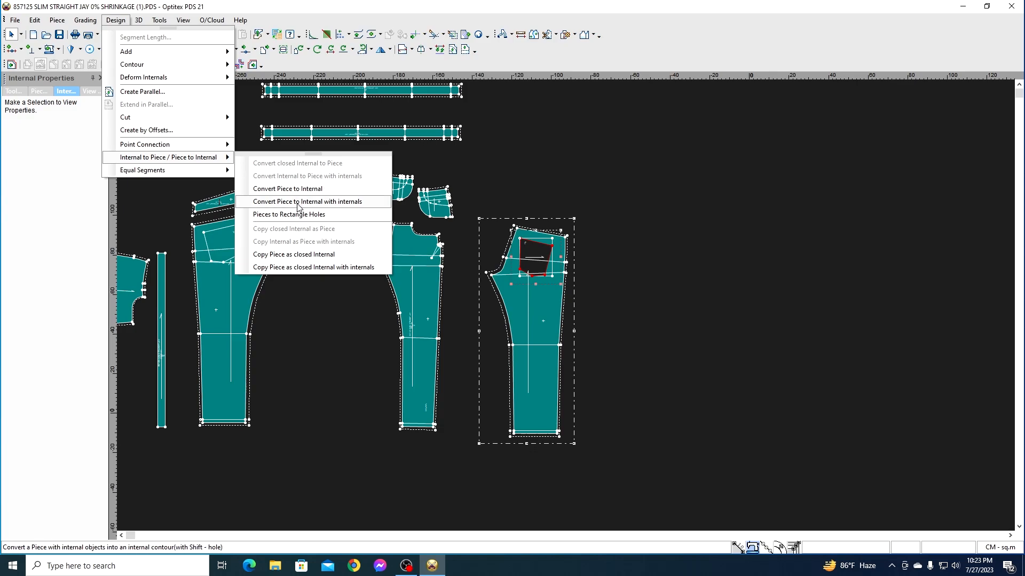
pyautogui.click(297, 201)
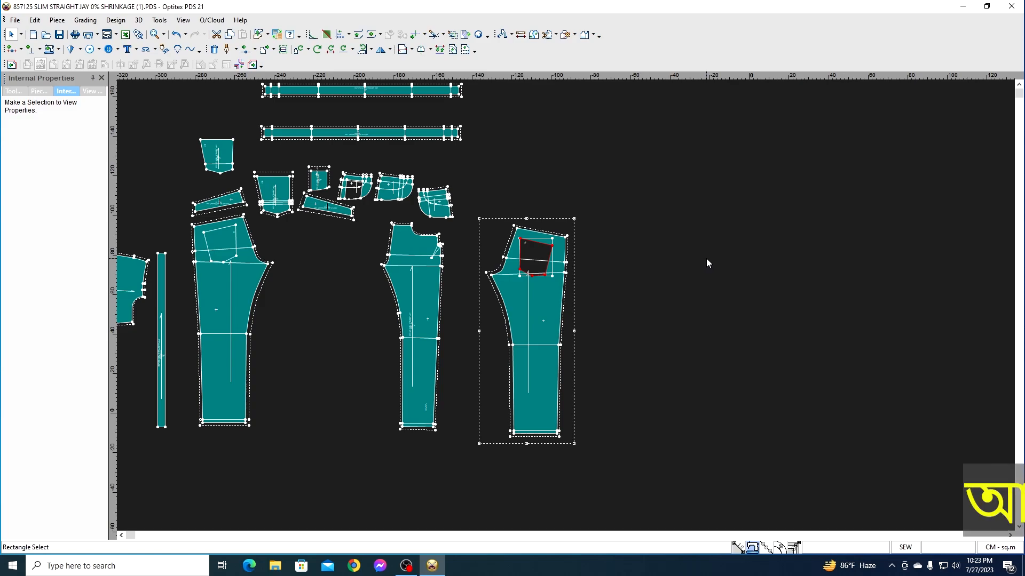
# - Move the back leg panel slightly to check that the pocket hole travels with it
pyautogui.moveTo(554, 303)
pyautogui.mouseDown()
pyautogui.moveTo(665, 313)
pyautogui.moveTo(662, 290)
pyautogui.moveTo(555, 296)
pyautogui.mouseUp()
pyautogui.scroll(2, 555, 274)
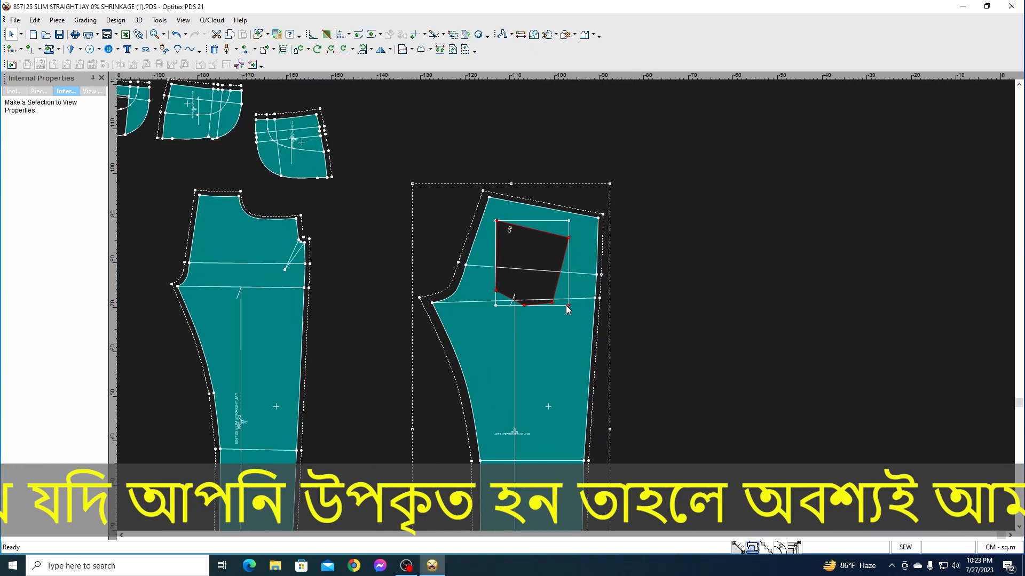
pyautogui.moveTo(556, 367); pyautogui.dragTo(600, 351)
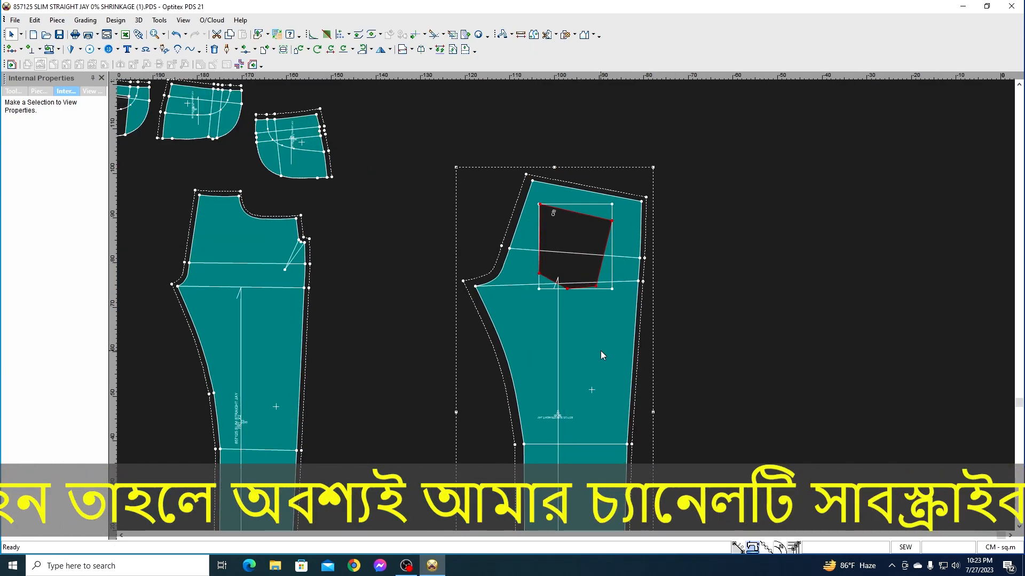
# - Delete the rectangle outline around the pocket hole and shift the back leg panel slightly upward
pyautogui.scroll(1, 622, 275)
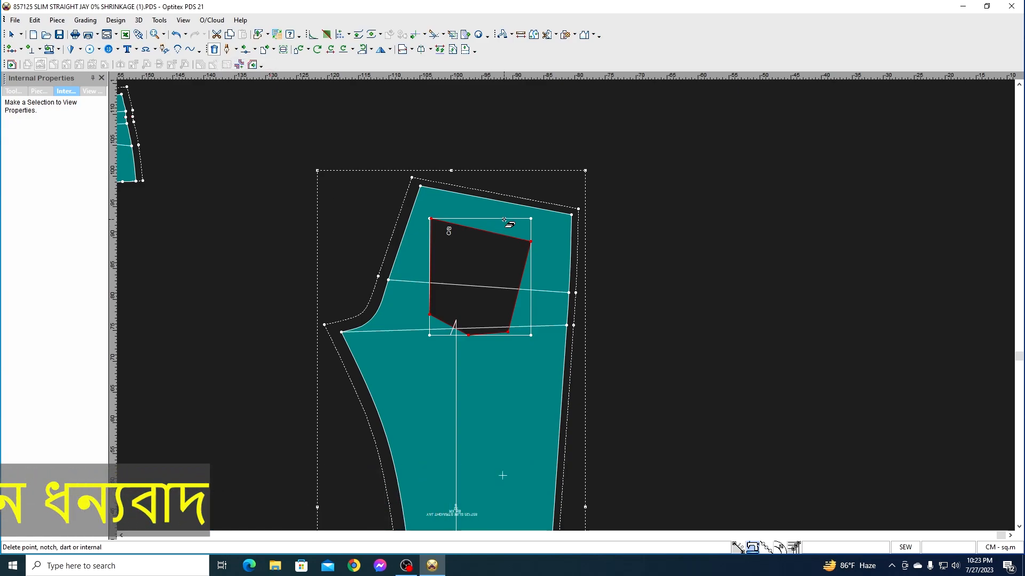
pyautogui.click(215, 50)
pyautogui.rightClick(520, 130)
pyautogui.click(531, 137)
pyautogui.moveTo(493, 221); pyautogui.dragTo(494, 199)
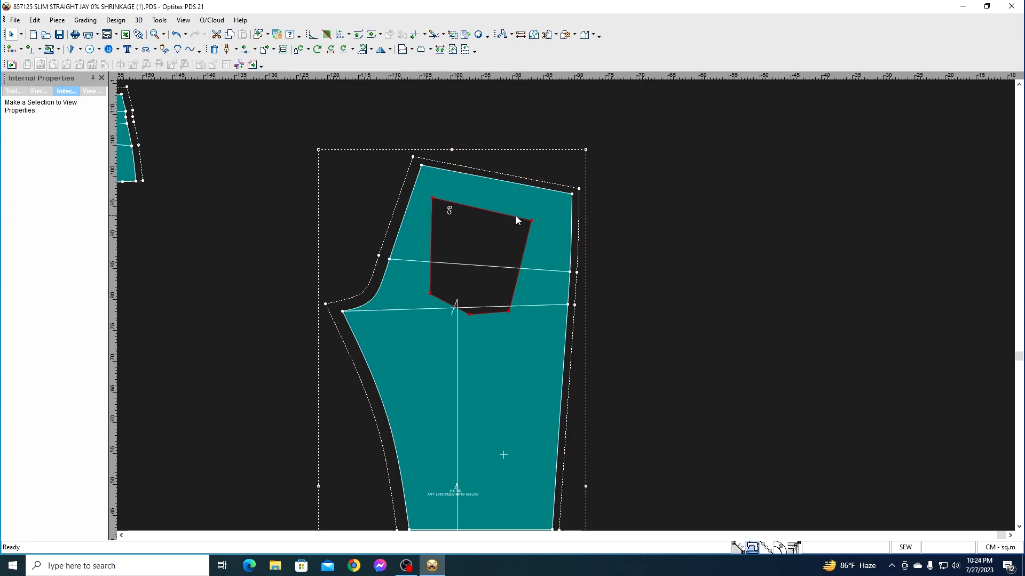
# - Add a point midway along the pocket hole's upper edge and move it about 4 cm down into the hole
pyautogui.press('m')
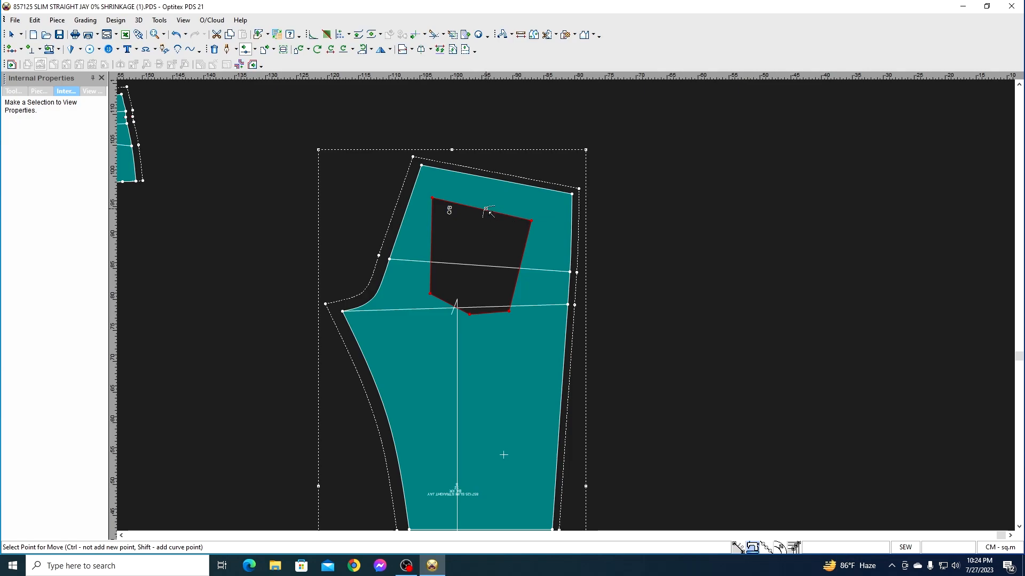
pyautogui.moveTo(486, 209); pyautogui.dragTo(481, 252)
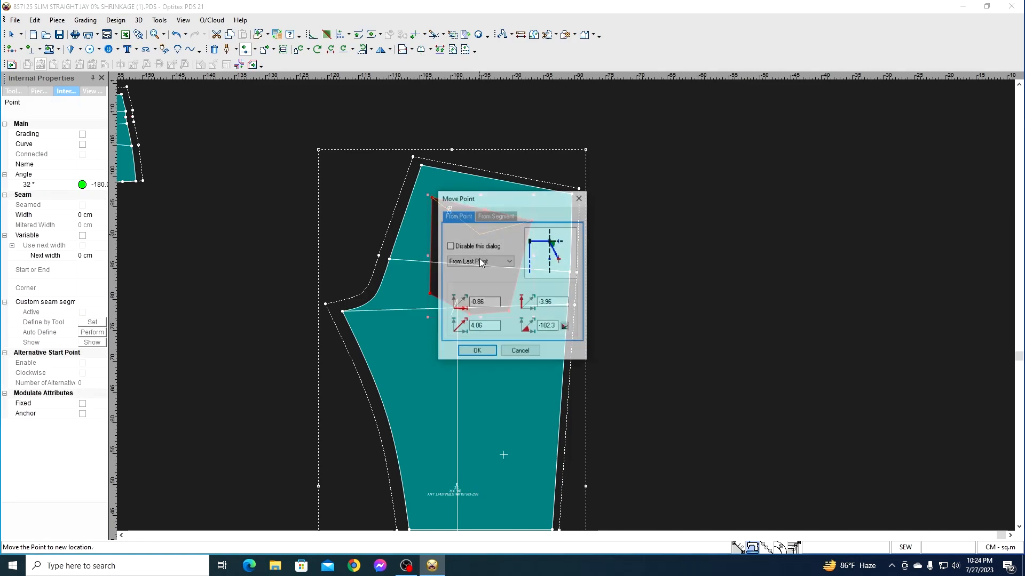
pyautogui.click(476, 353)
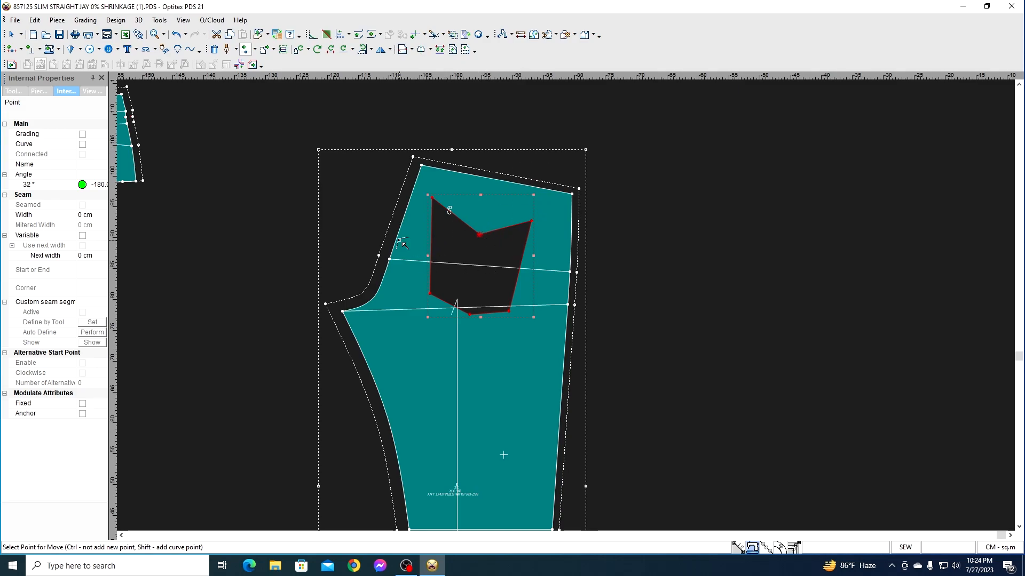
pyautogui.rightClick(251, 241)
pyautogui.click(281, 251)
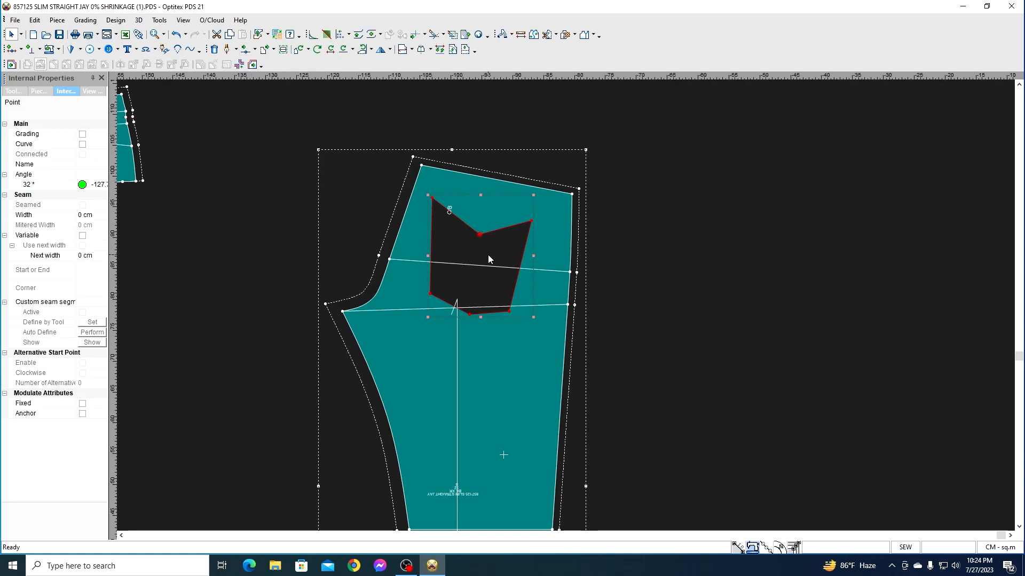
# - Delete the added point in the middle of the pocket hole's upper edge to straighten the edge
pyautogui.scroll(3, 528, 271)
pyautogui.click(759, 267)
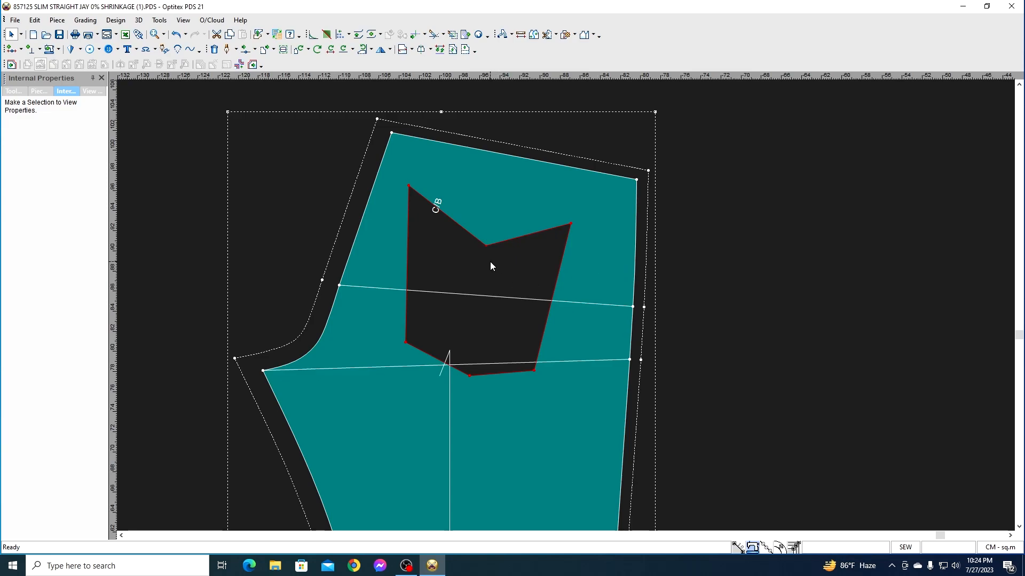
pyautogui.click(214, 49)
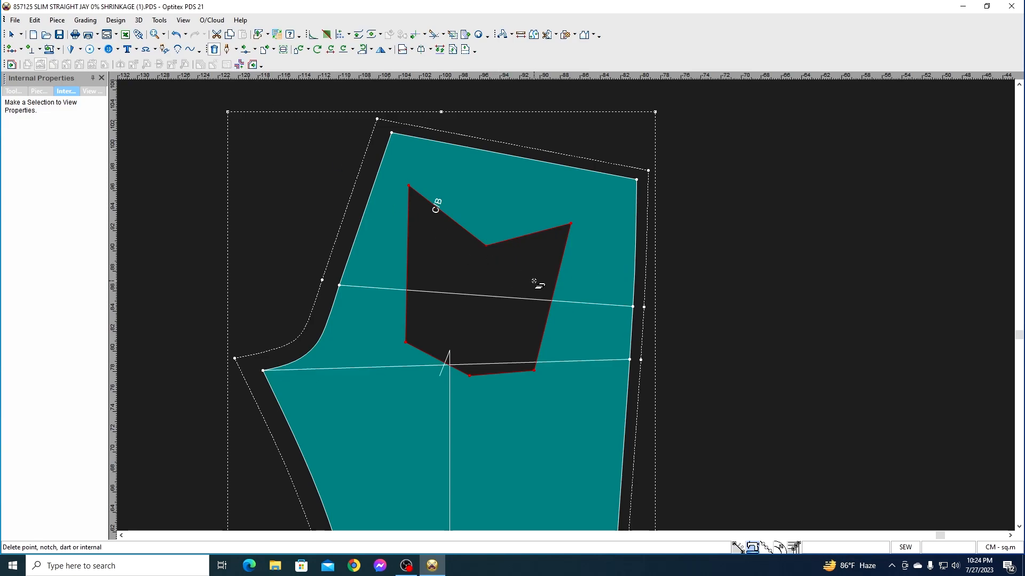
pyautogui.click(491, 242)
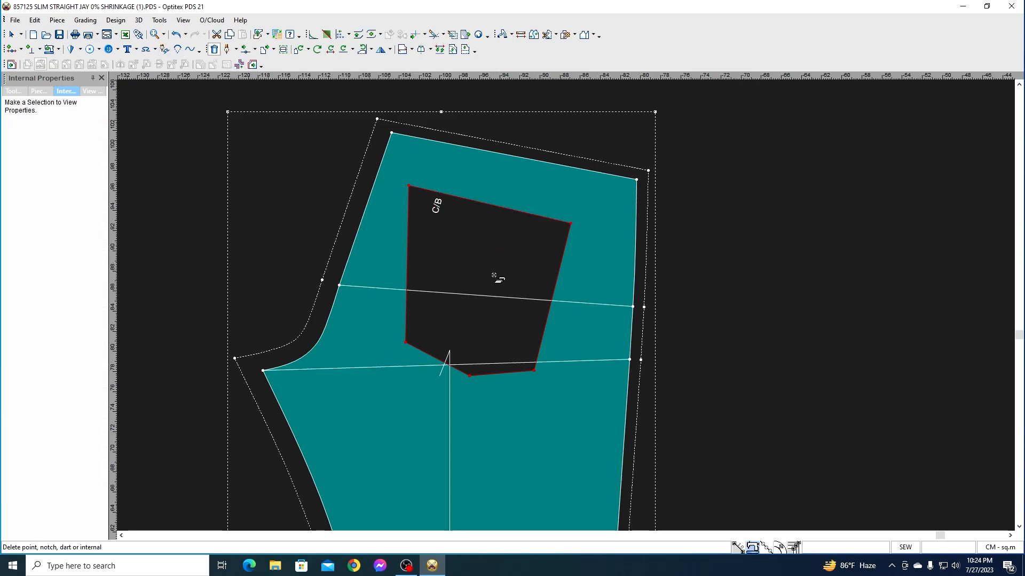
pyautogui.scroll(-3, 514, 305)
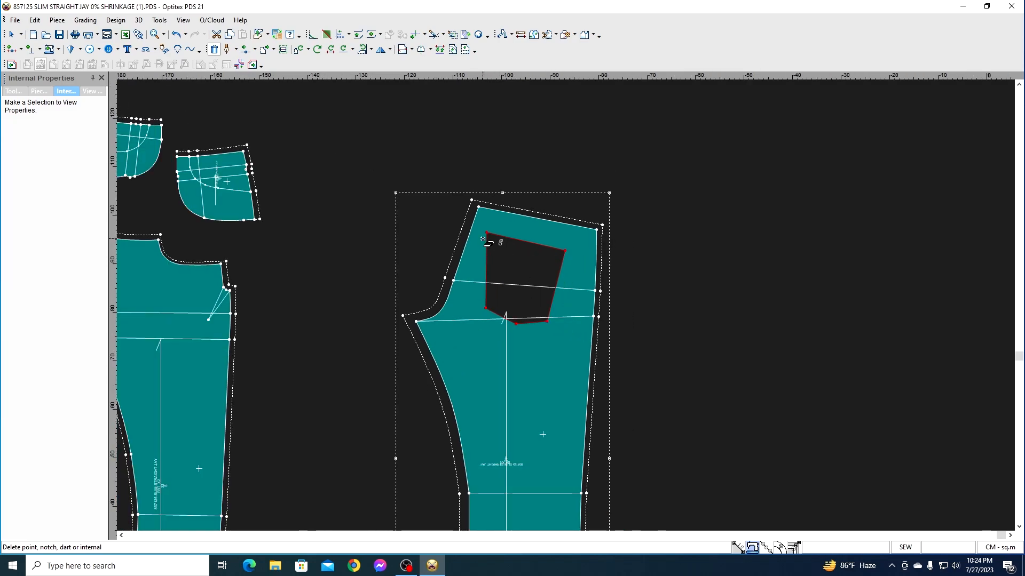